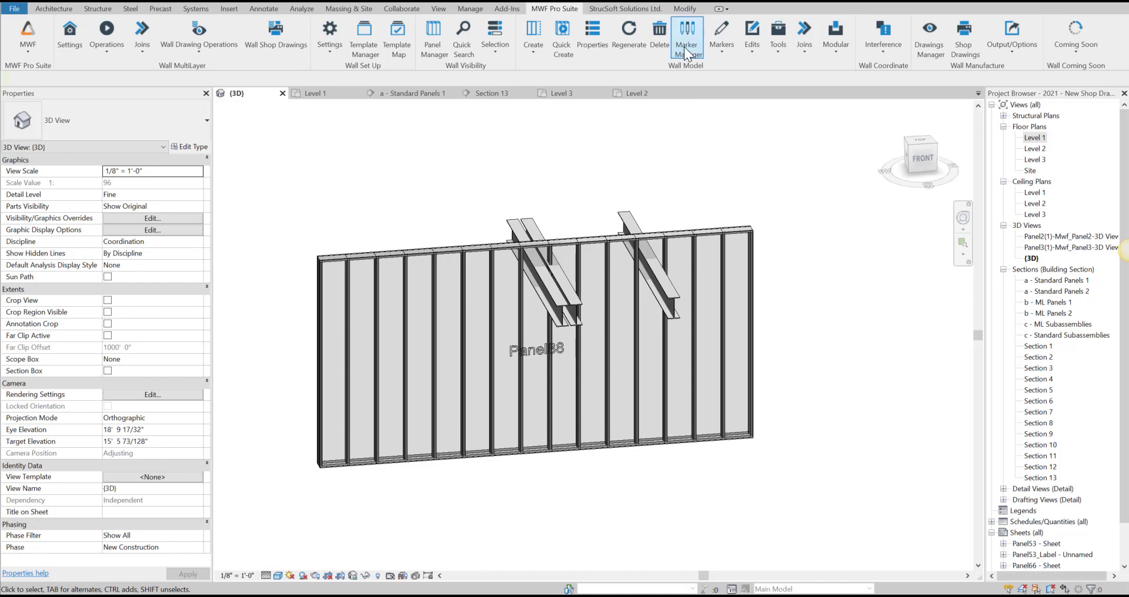
- Duplicate the Default single wall opening marker in the Marker Manager and name the copy Example
{"action": "left_click", "coordinate": [686, 50]}
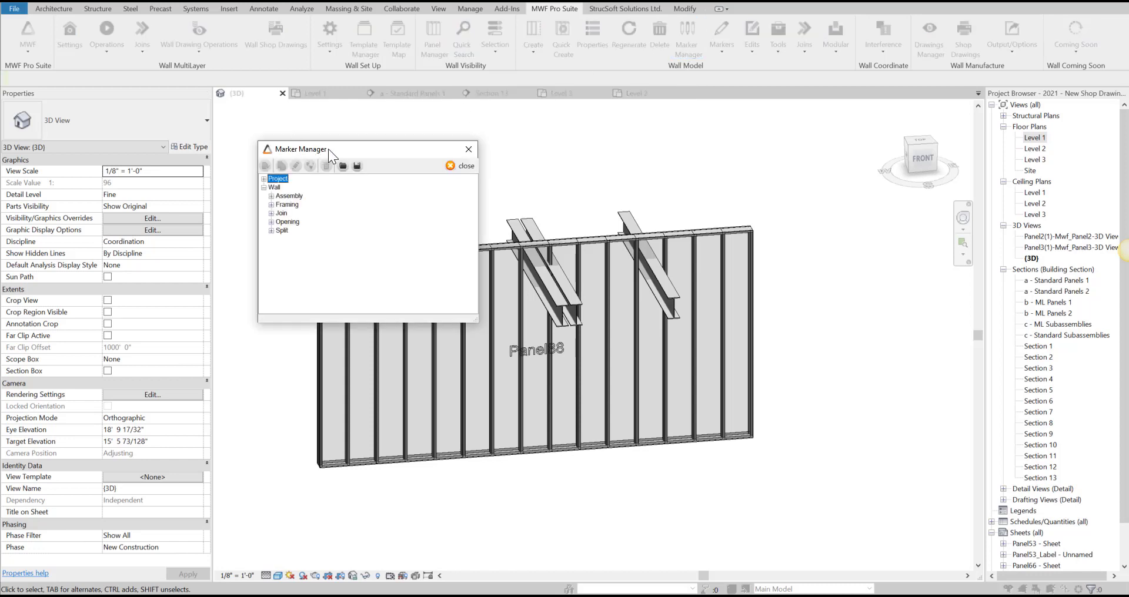
{"action": "left_click_drag", "start_coordinate": [328, 150], "coordinate": [315, 180]}
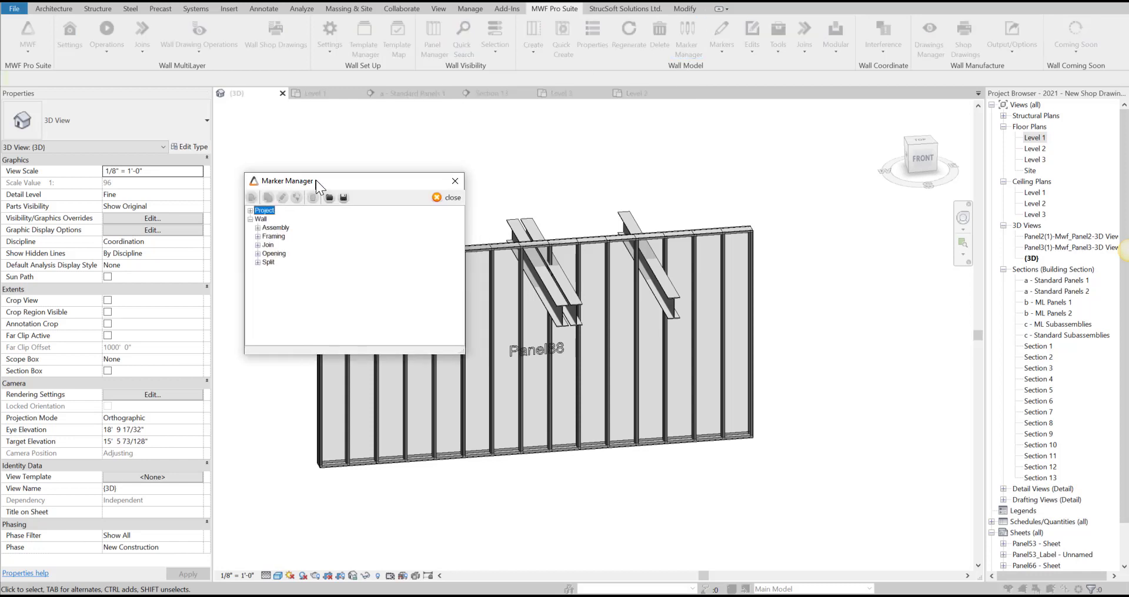
{"action": "left_click", "coordinate": [257, 253]}
{"action": "left_click", "coordinate": [266, 271]}
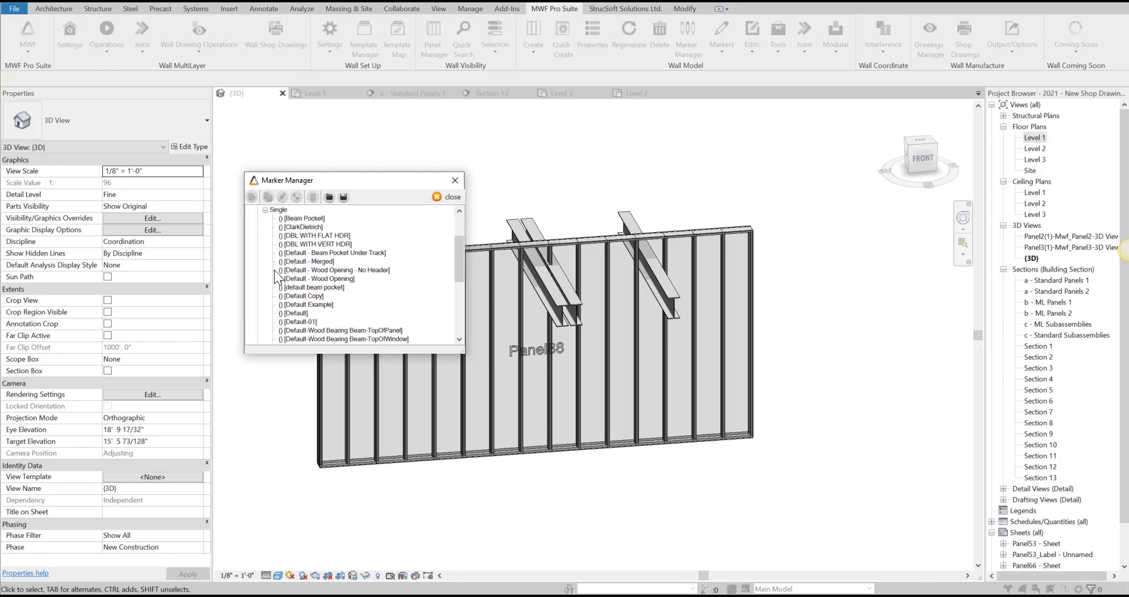
{"action": "left_click", "coordinate": [306, 312]}
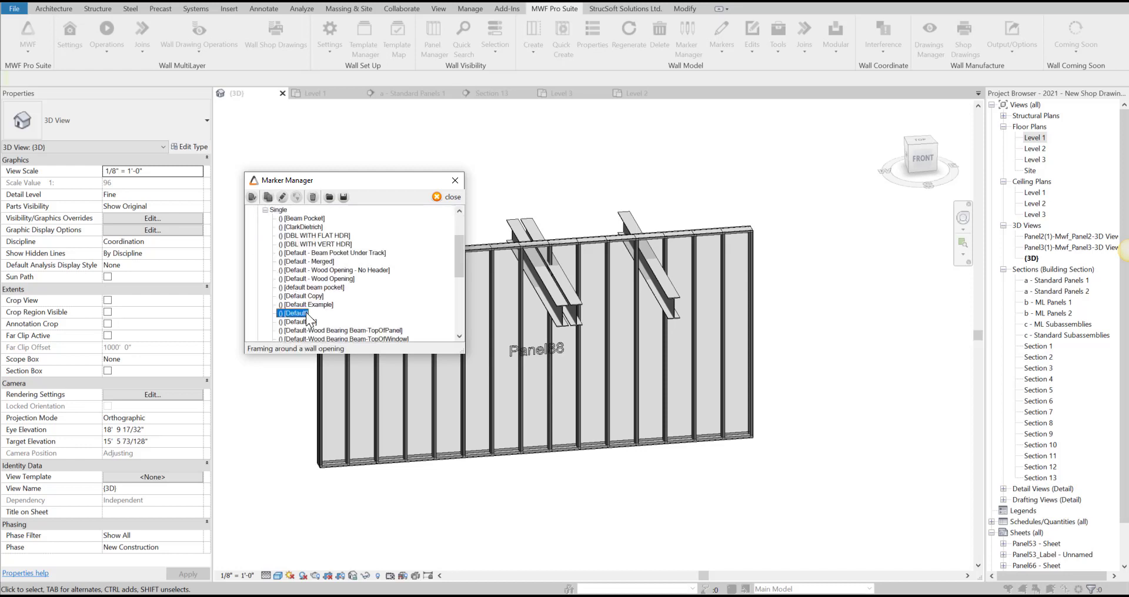
{"action": "left_click", "coordinate": [268, 197]}
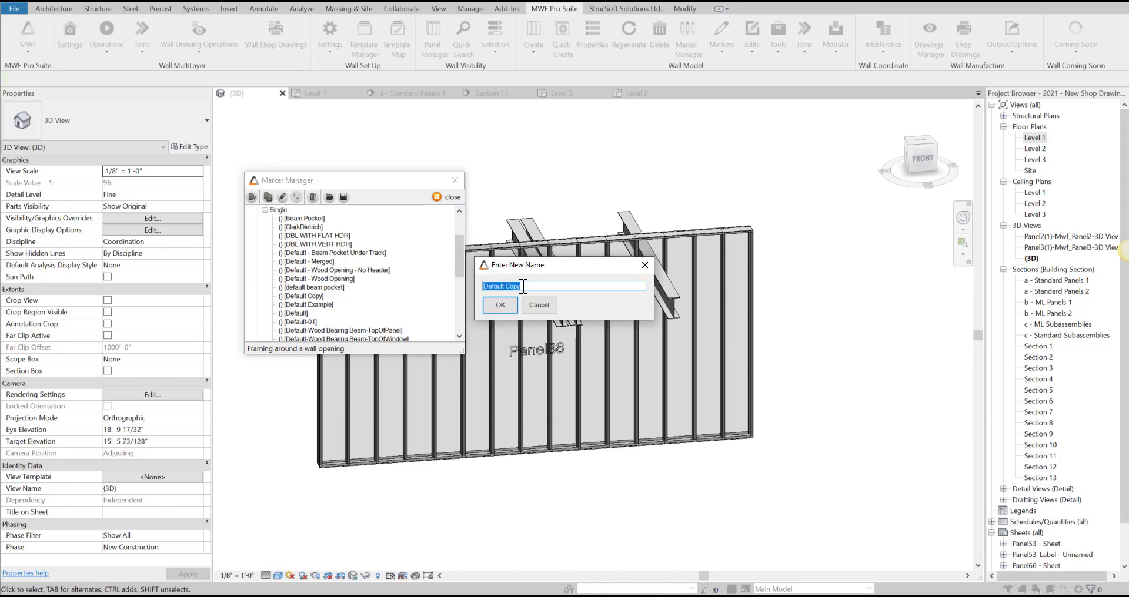
{"action": "type", "text": "Example"}
{"action": "left_click", "coordinate": [488, 309]}
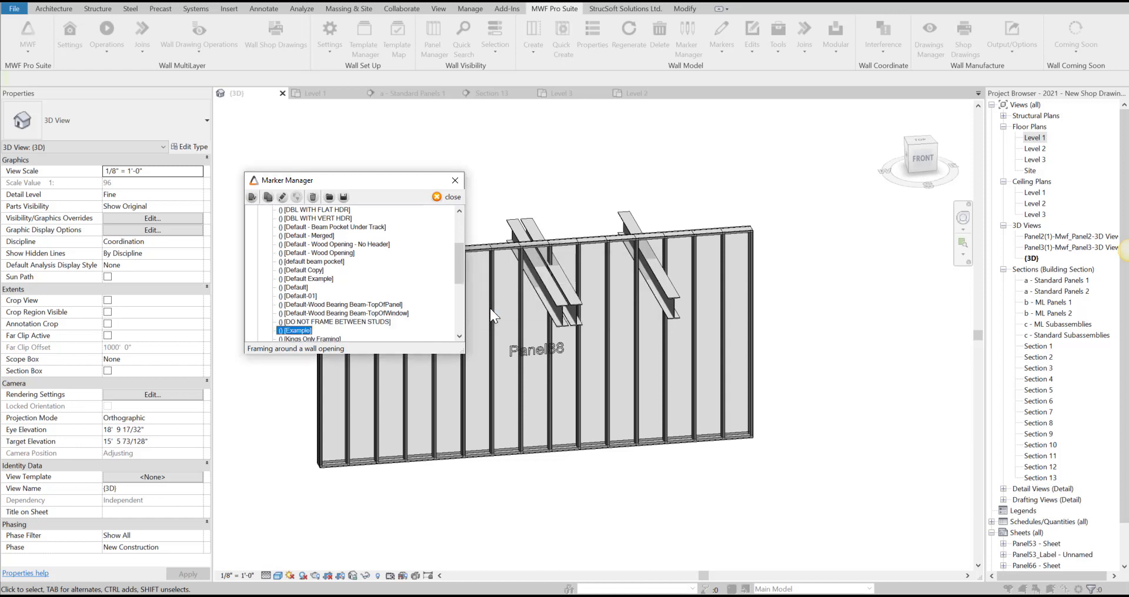
- Add a second, non-inverted King member on both sides of the Example opening type and save it
{"action": "double_click", "coordinate": [298, 330]}
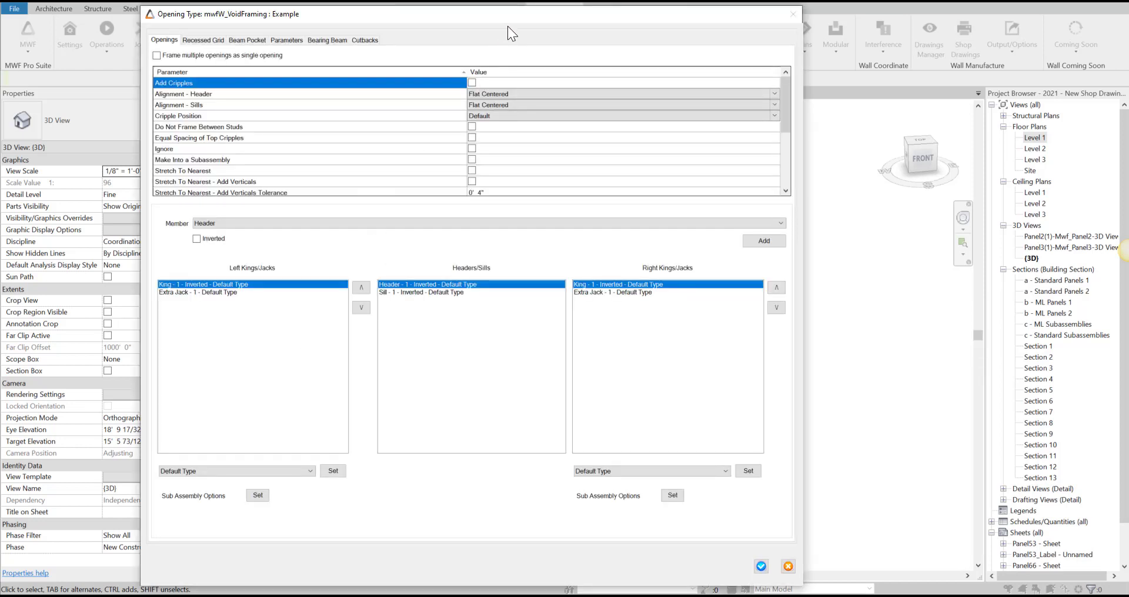
{"action": "left_click_drag", "start_coordinate": [524, 8], "coordinate": [545, 1]}
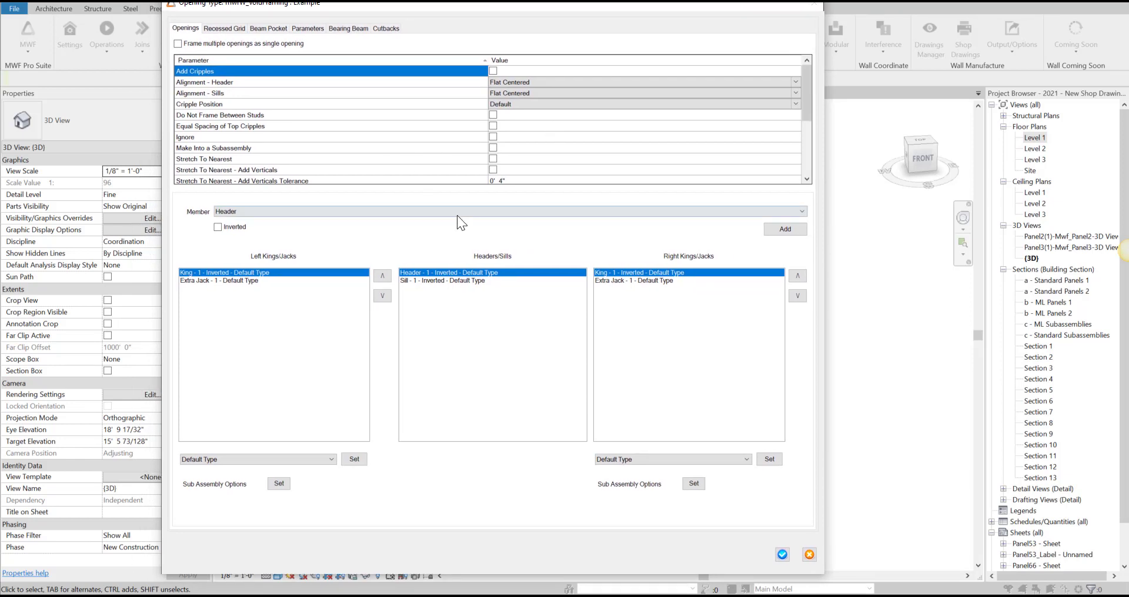
{"action": "left_click", "coordinate": [481, 217]}
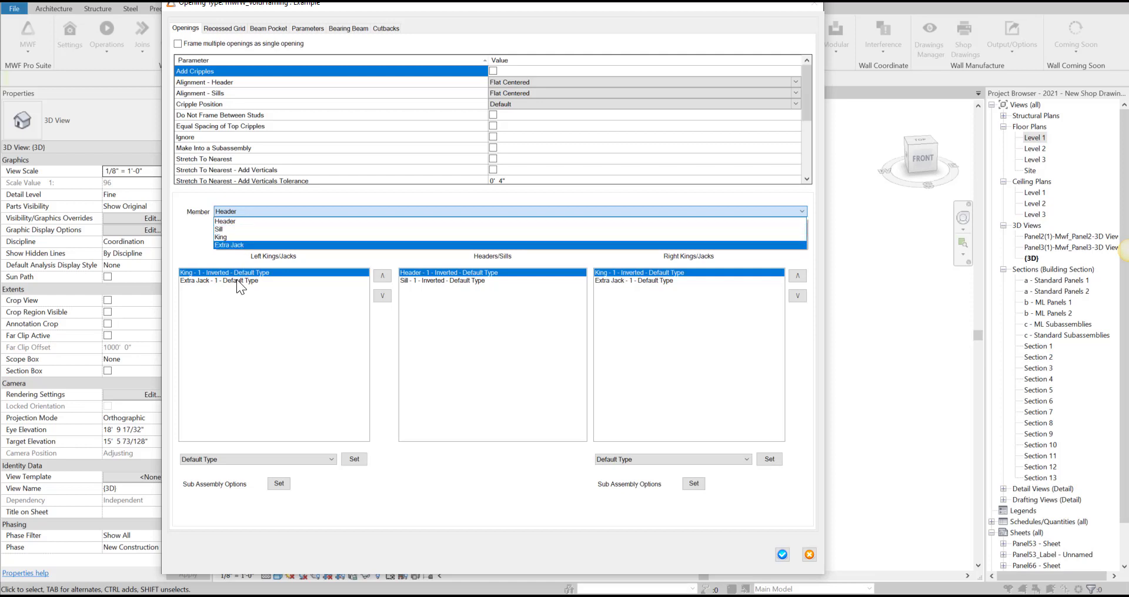
{"action": "left_click", "coordinate": [240, 237]}
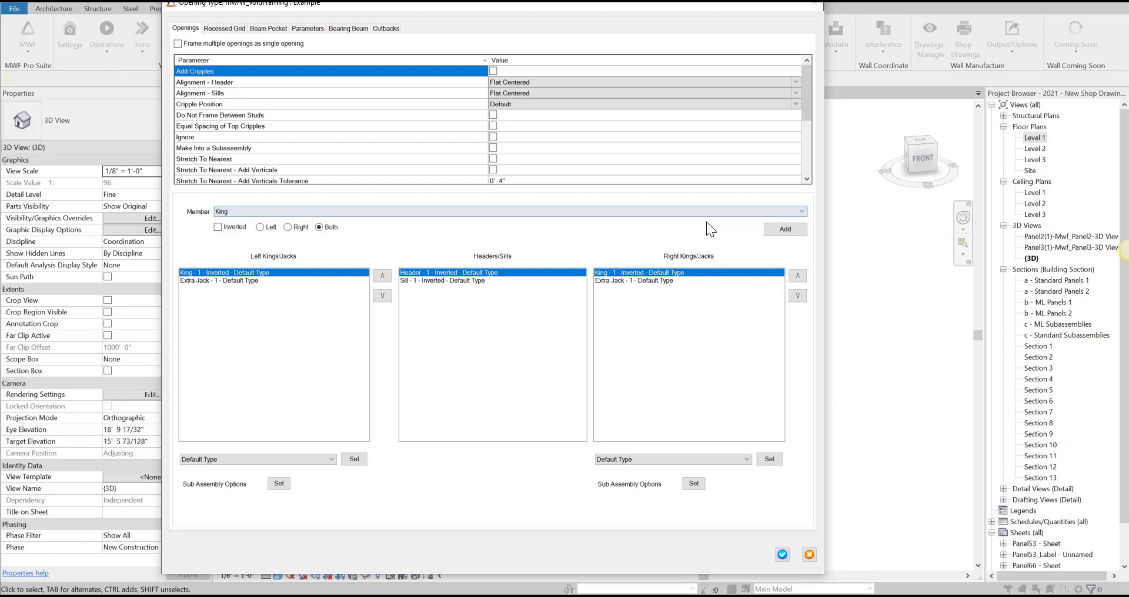
{"action": "left_click", "coordinate": [774, 230]}
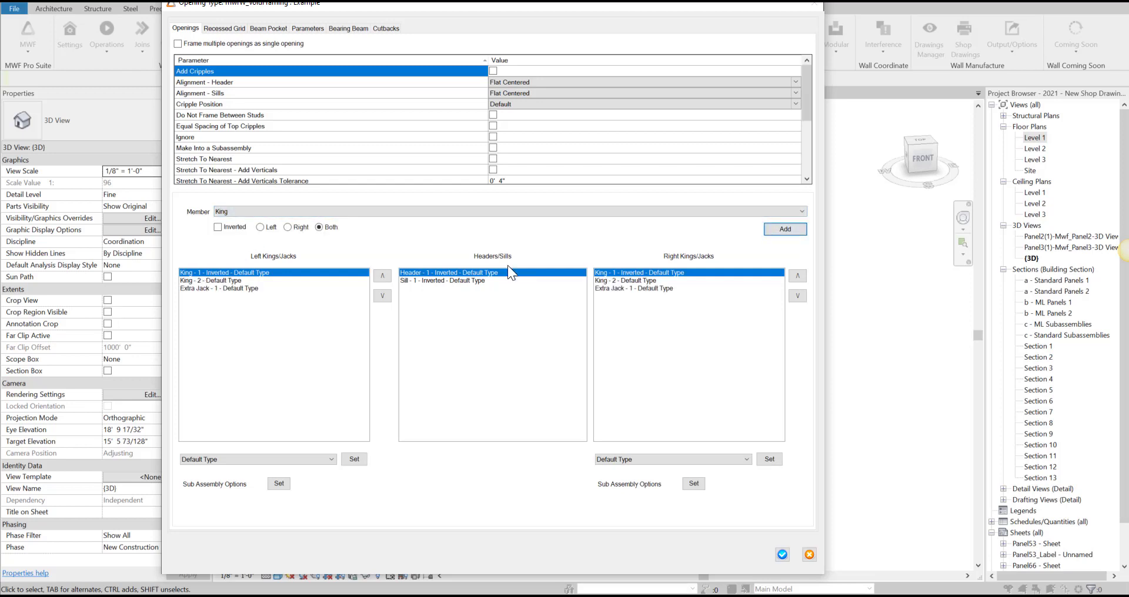
{"action": "left_click", "coordinate": [783, 552]}
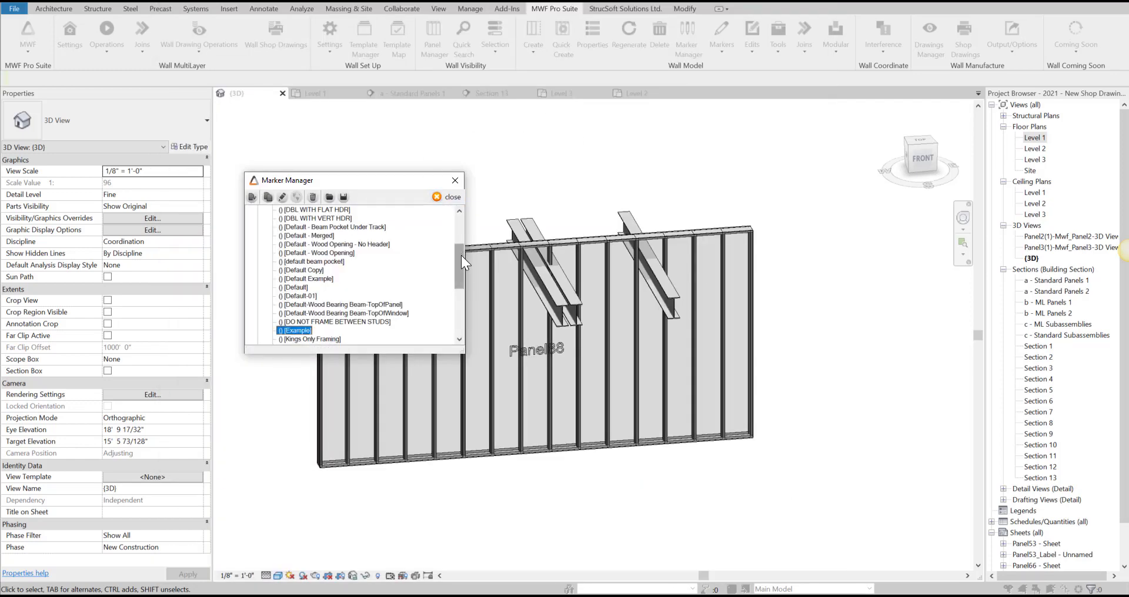
- Duplicate the project's Default OpenFraming rule set and name the copy Test
{"action": "left_click_drag", "start_coordinate": [461, 255], "coordinate": [457, 221]}
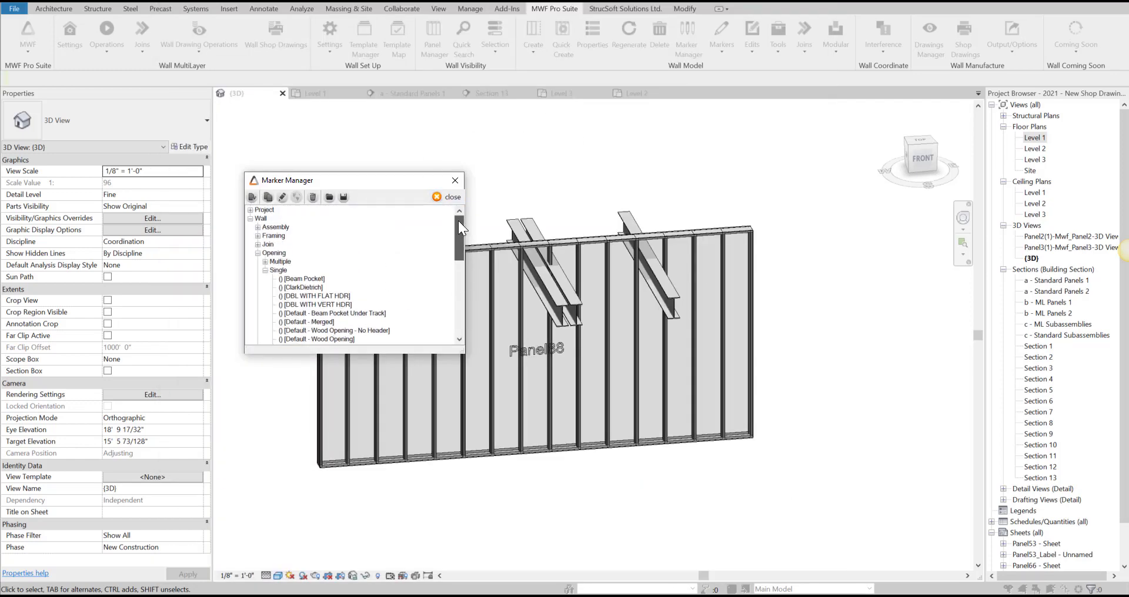
{"action": "left_click", "coordinate": [249, 210]}
{"action": "left_click", "coordinate": [258, 218]}
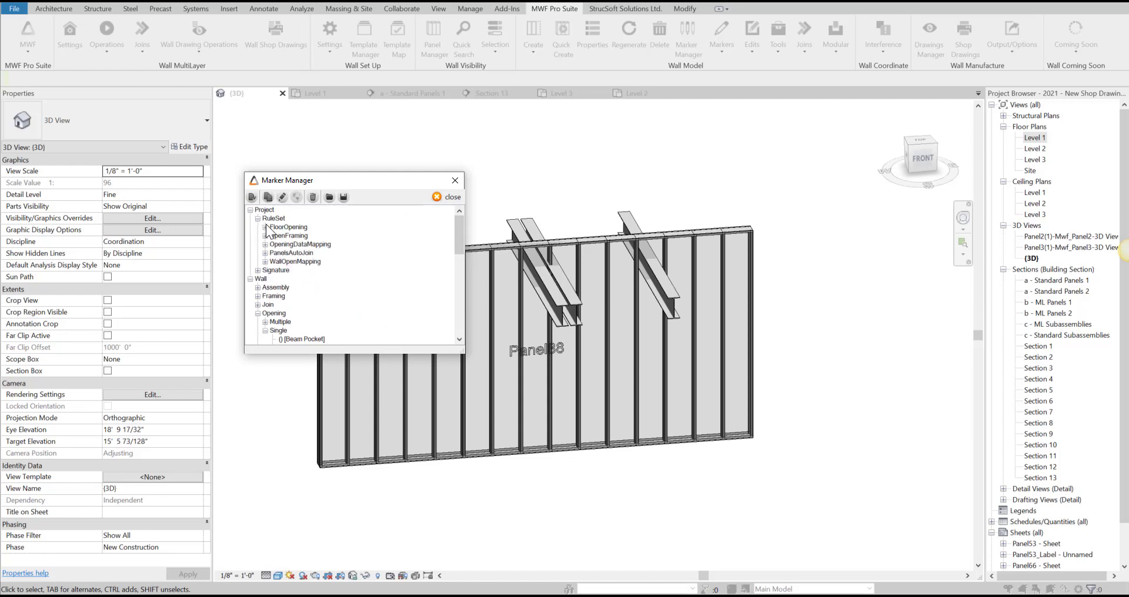
{"action": "left_click", "coordinate": [265, 236]}
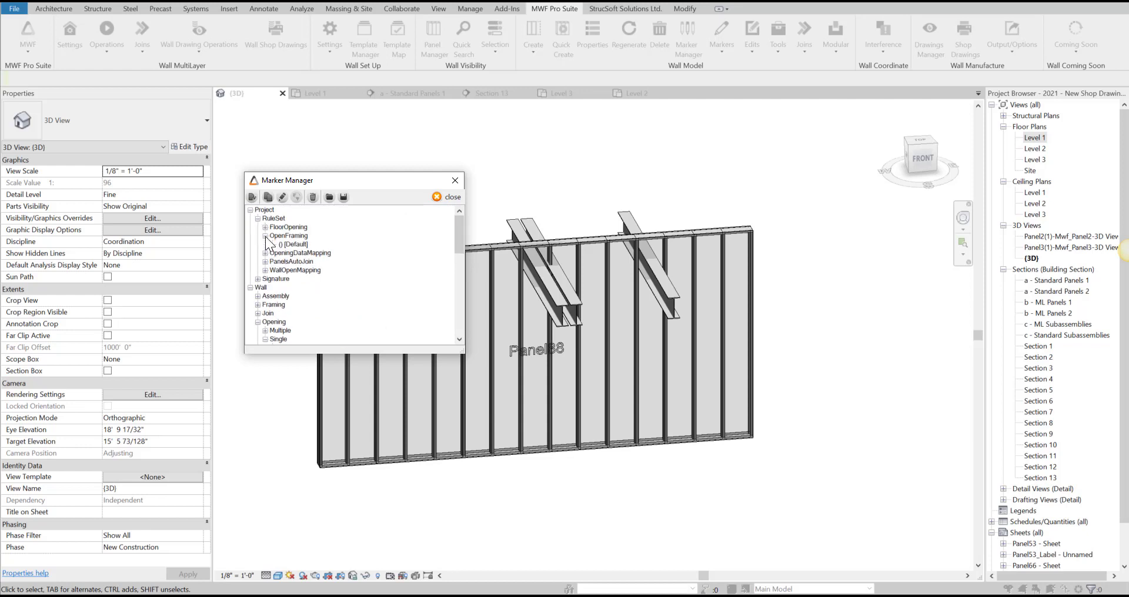
{"action": "left_click", "coordinate": [297, 244]}
{"action": "left_click", "coordinate": [267, 197]}
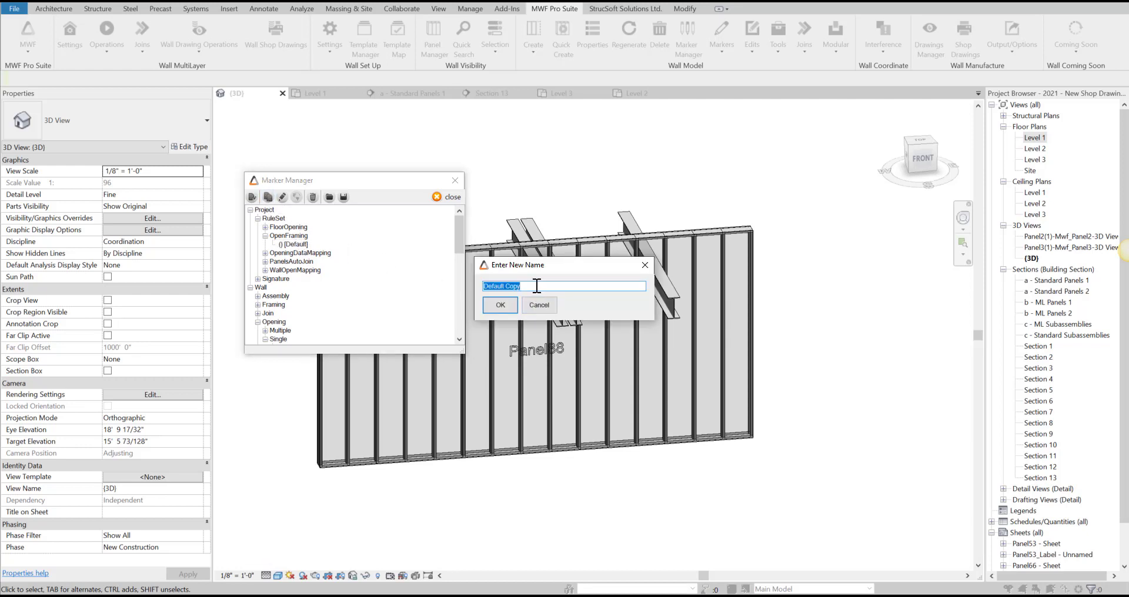
{"action": "type", "text": "Test"}
{"action": "left_click", "coordinate": [499, 312]}
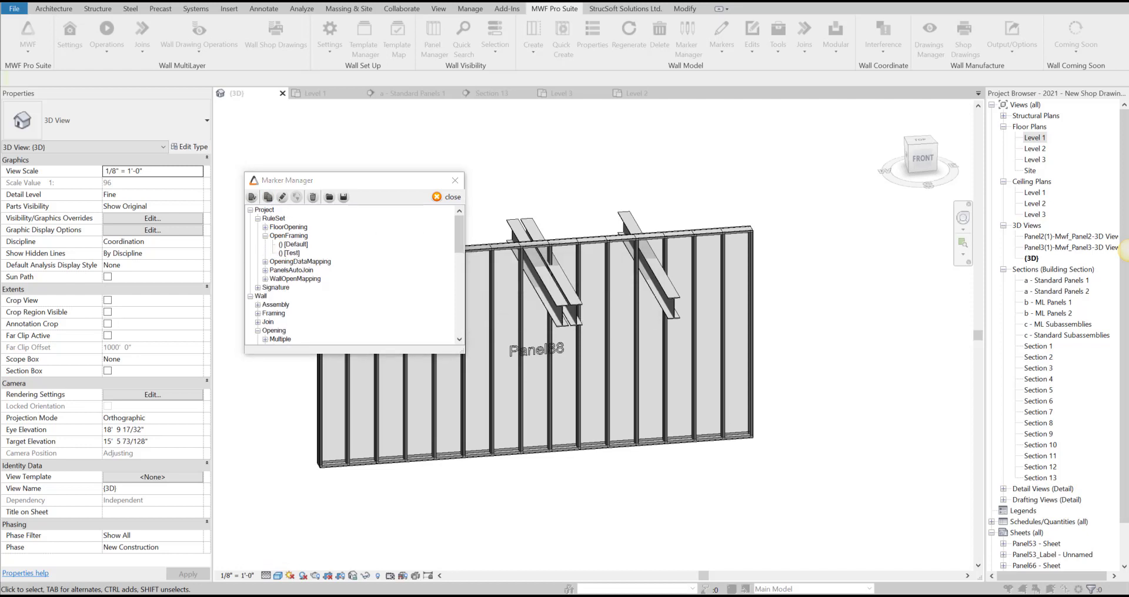
- Add a rule with framing type mwfW_VoidFraming : Example to the Test rule set, save it and close the Marker Manager
{"action": "mouse_move", "coordinate": [117, 92]}
{"action": "left_mouse_down"}
{"action": "mouse_move", "coordinate": [366, 118]}
{"action": "mouse_move", "coordinate": [440, 154]}
{"action": "left_mouse_up"}
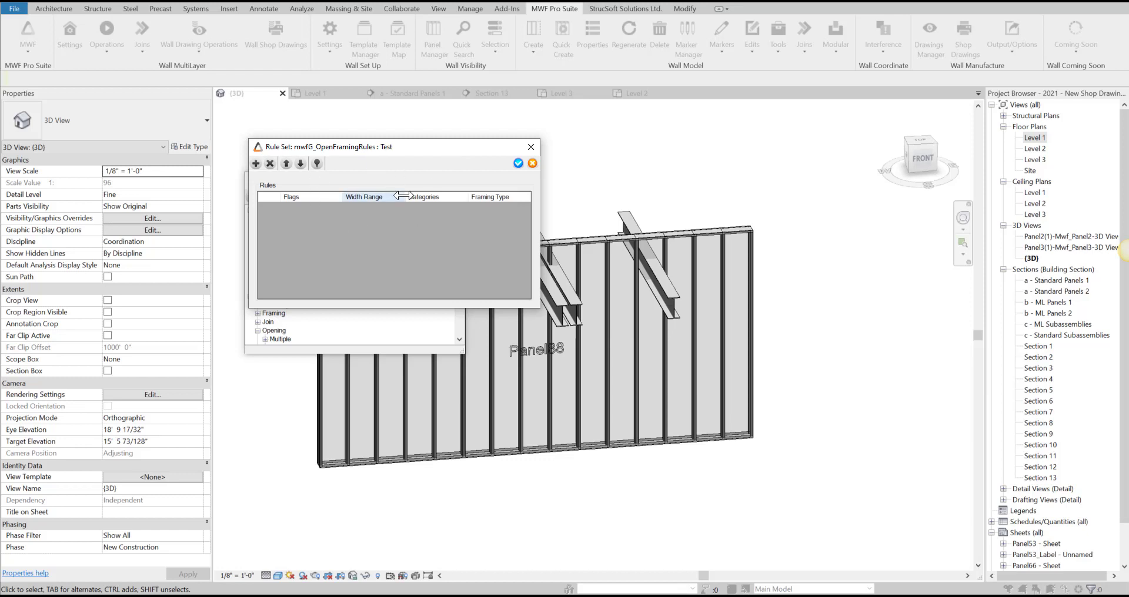
{"action": "left_click", "coordinate": [256, 164]}
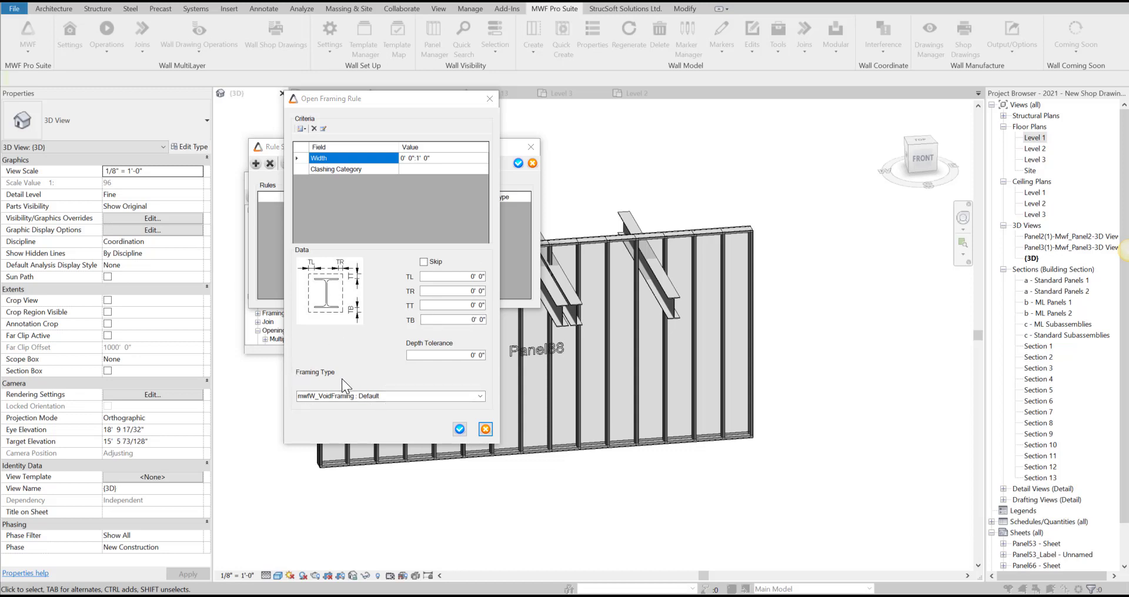
{"action": "left_click", "coordinate": [480, 397]}
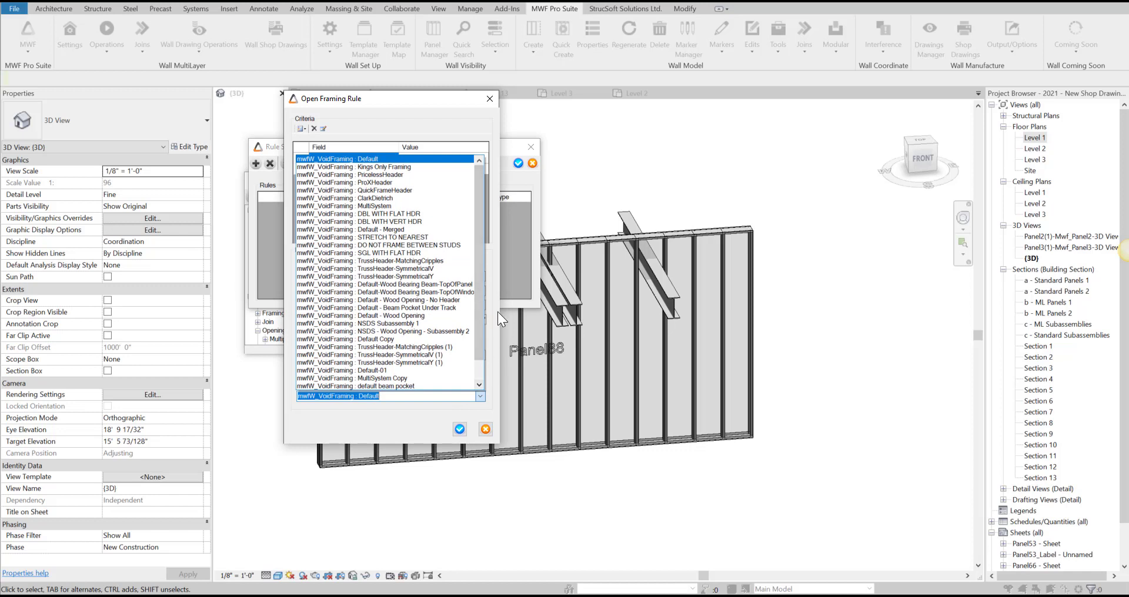
{"action": "left_click_drag", "start_coordinate": [482, 260], "coordinate": [481, 305]}
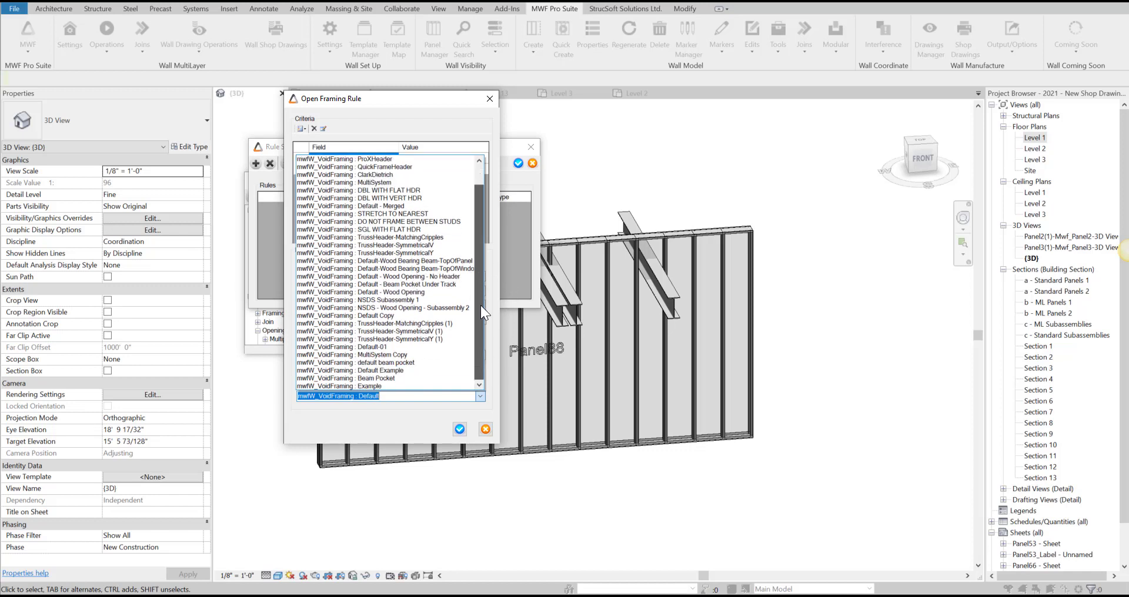
{"action": "left_click", "coordinate": [380, 386]}
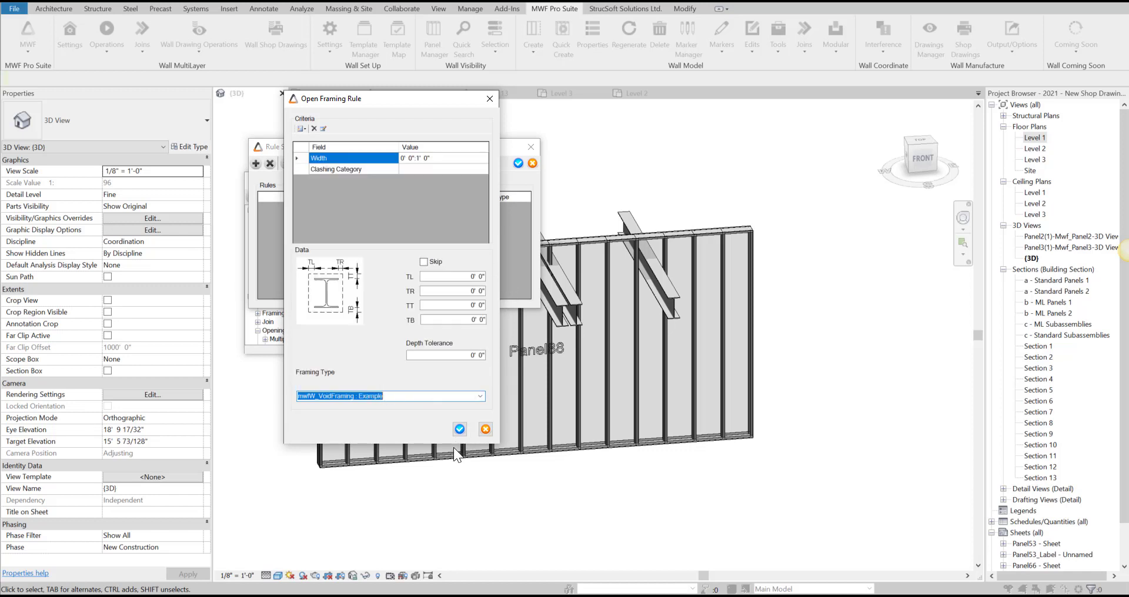
{"action": "left_click", "coordinate": [460, 429]}
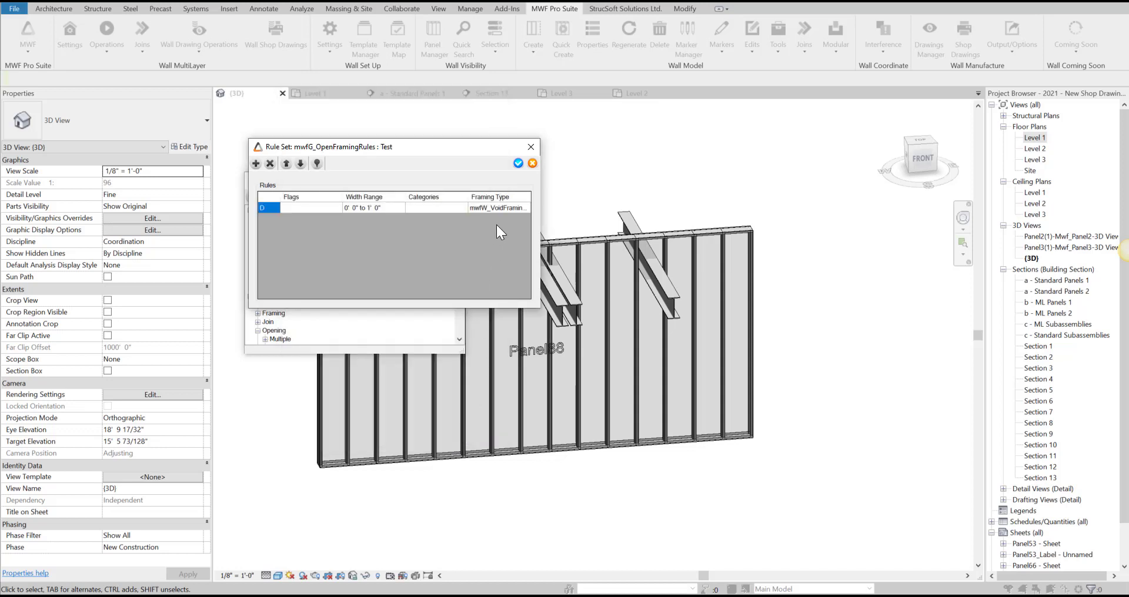
{"action": "left_click", "coordinate": [518, 163]}
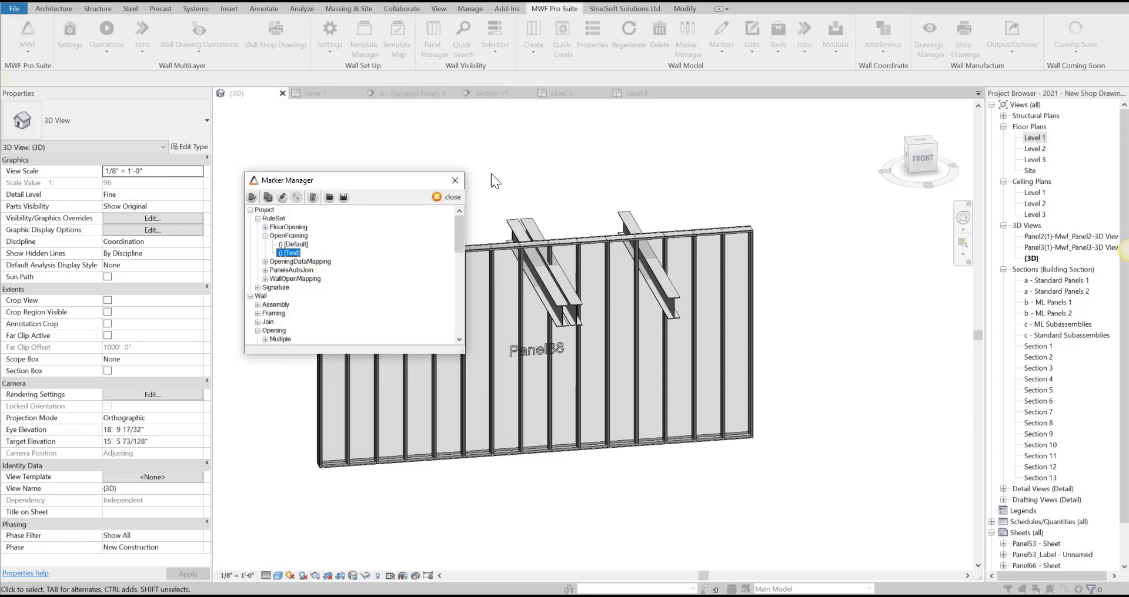
{"action": "left_click", "coordinate": [449, 196]}
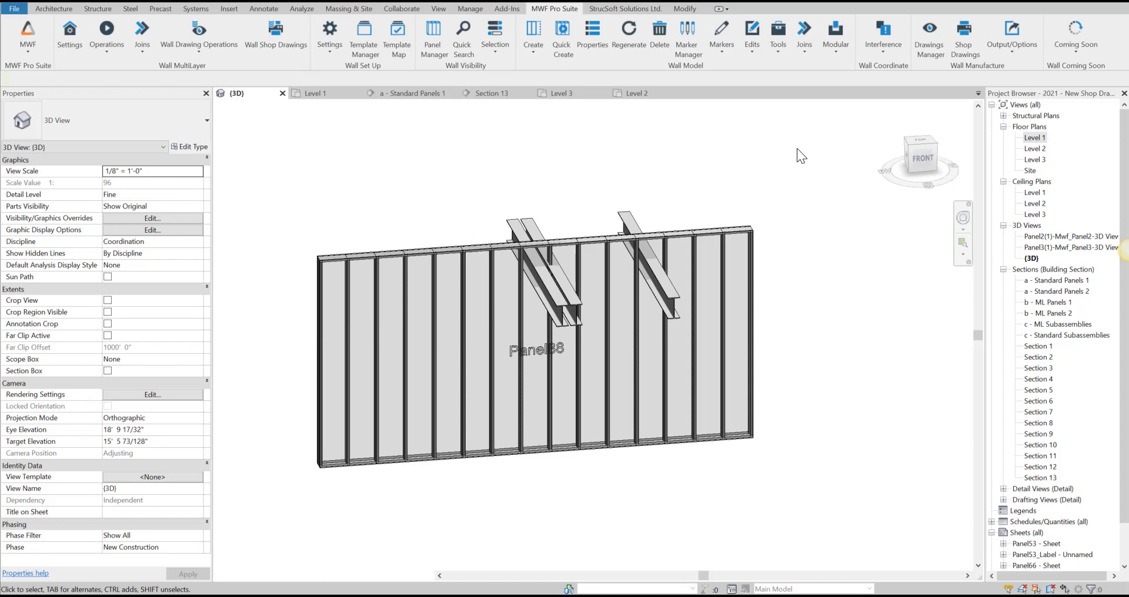
- Start Clash Detection on the whole wall panel and its beams, using the rule set mwfG_OpenFramingRules : Test
{"action": "left_click_drag", "start_coordinate": [791, 141], "coordinate": [406, 372]}
{"action": "left_click", "coordinate": [563, 9]}
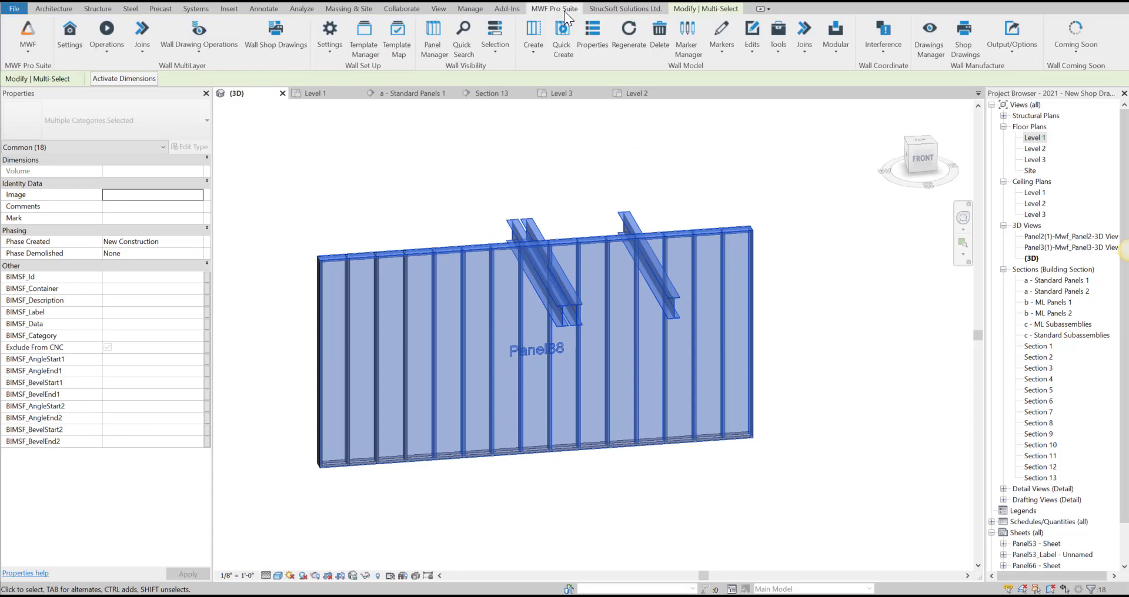
{"action": "left_click", "coordinate": [884, 44]}
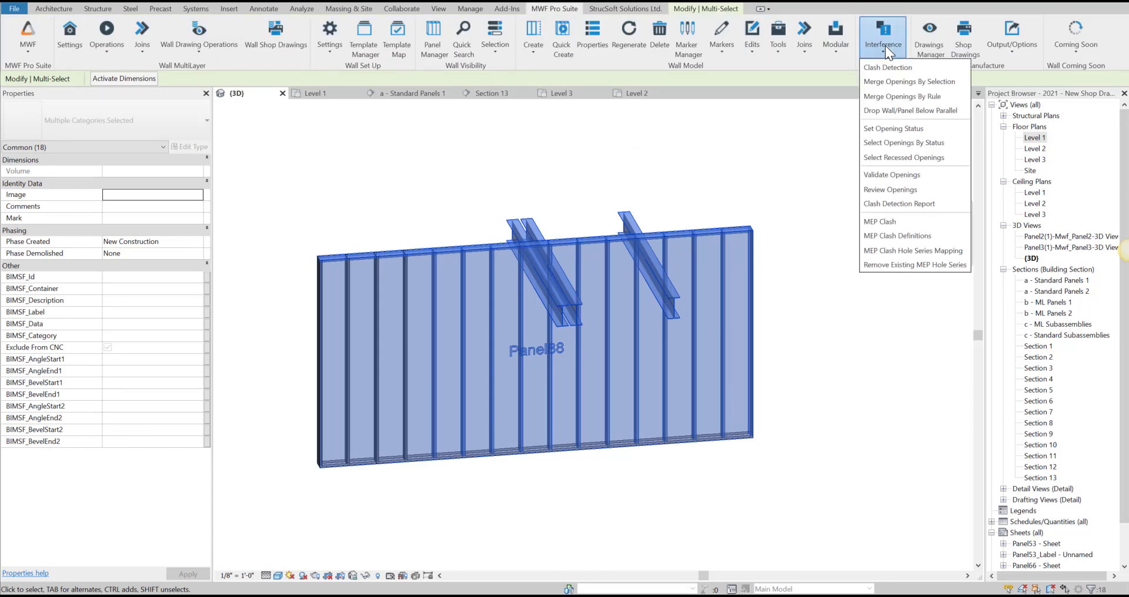
{"action": "left_click", "coordinate": [894, 69]}
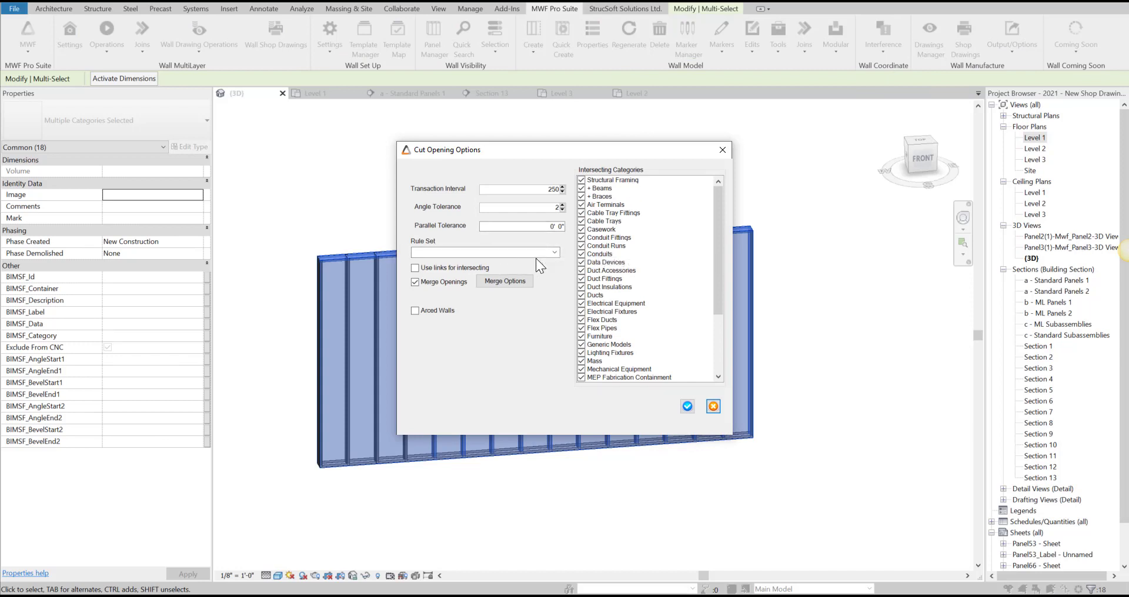
{"action": "left_click", "coordinate": [554, 253]}
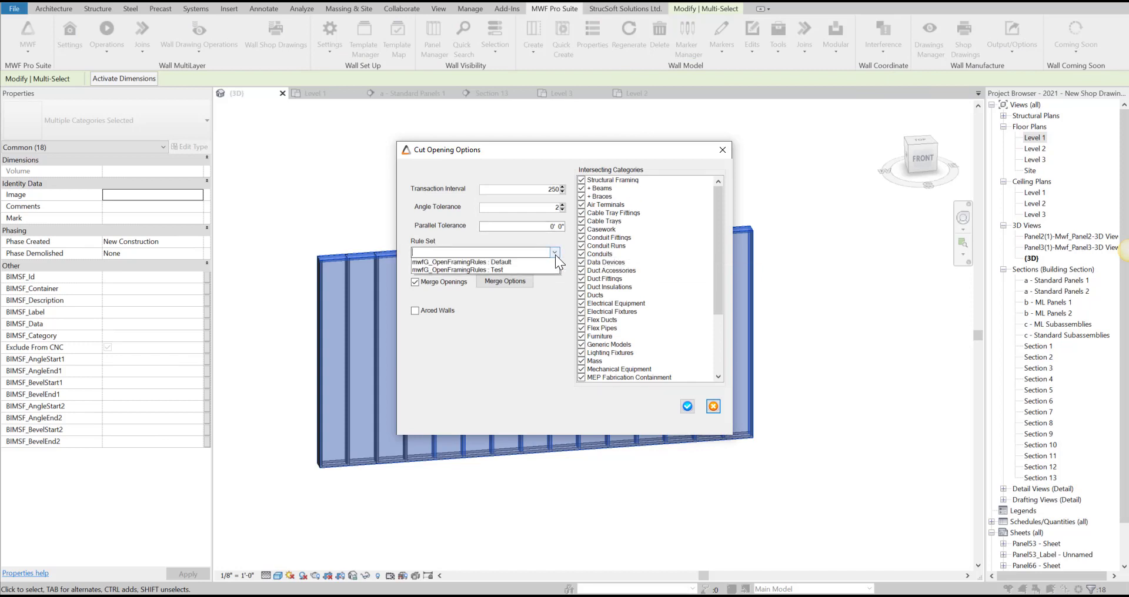
{"action": "left_click", "coordinate": [520, 278]}
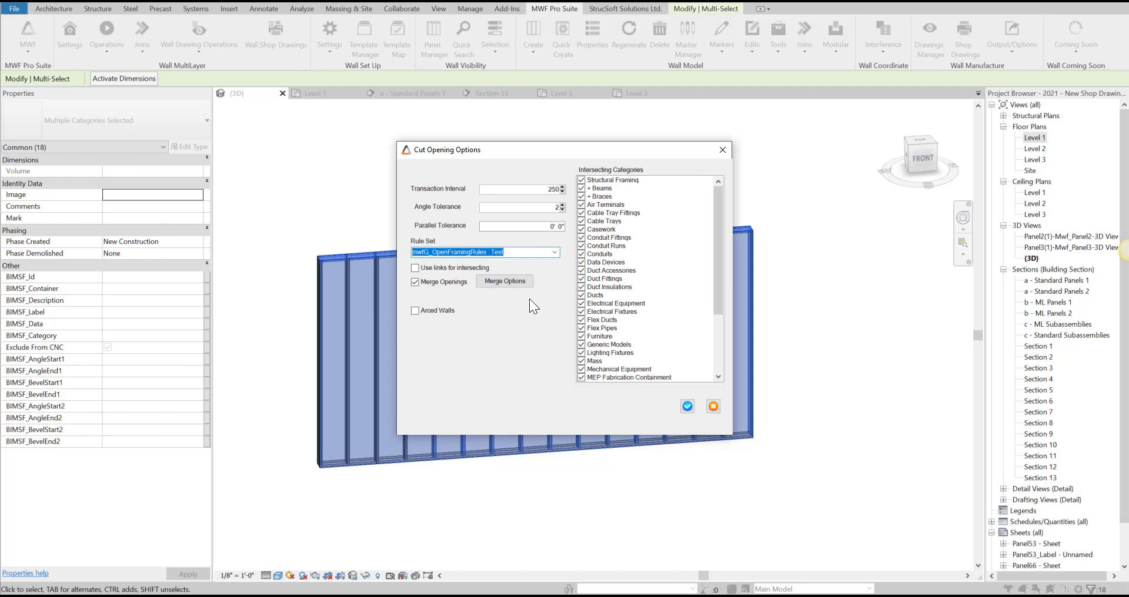
- In the merge options for openings, set the framing rule set to mwfG_OpenFramingRules : Test and accept
{"action": "left_click_drag", "start_coordinate": [548, 151], "coordinate": [756, 151]}
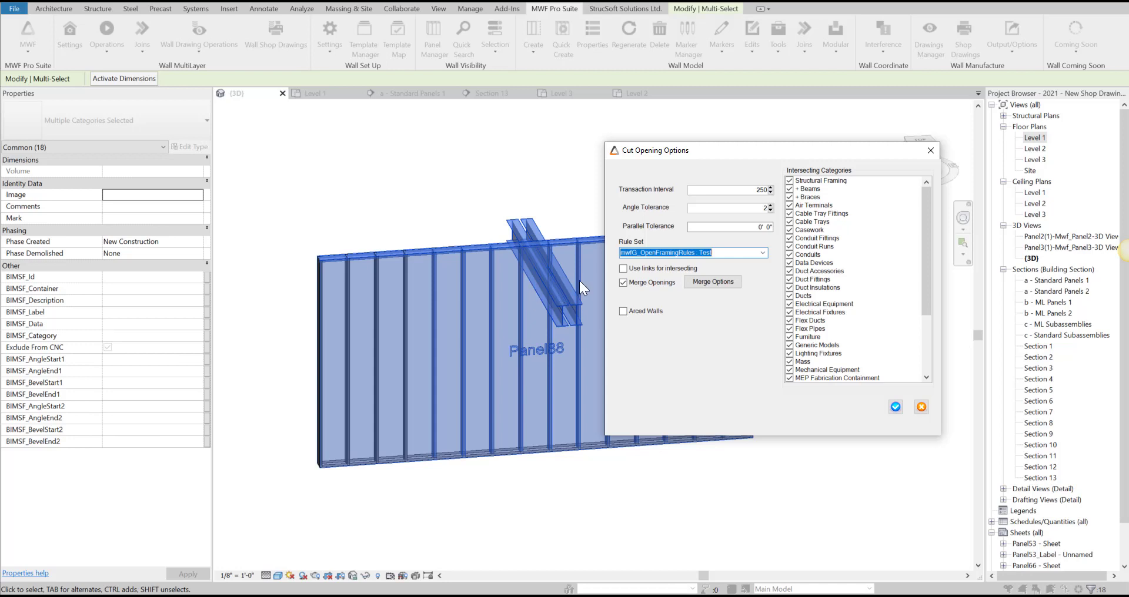
{"action": "left_click", "coordinate": [718, 283]}
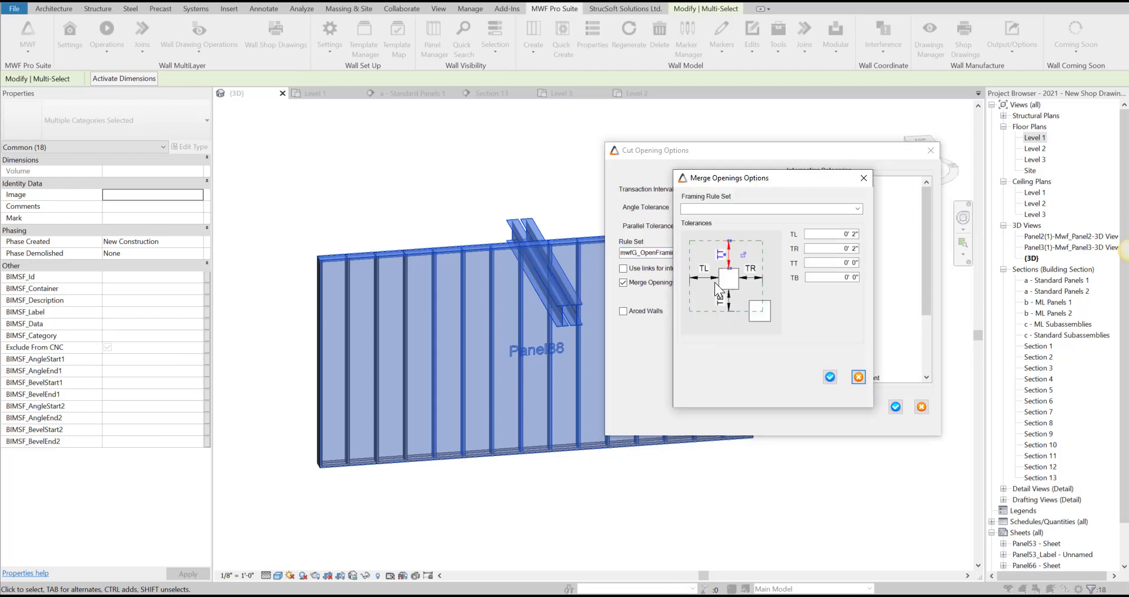
{"action": "left_click", "coordinate": [830, 378]}
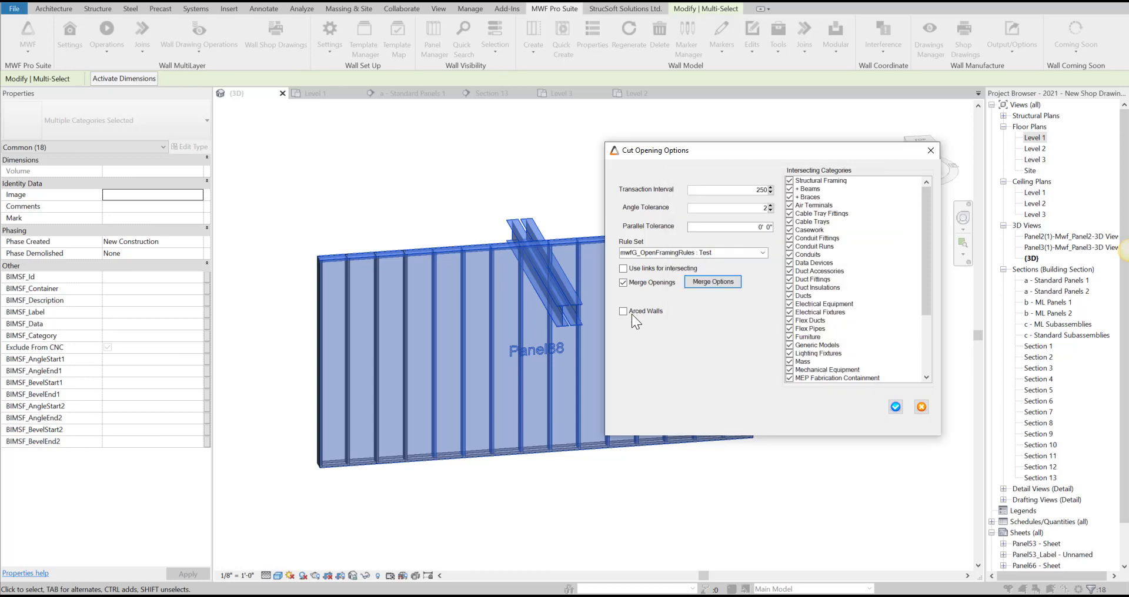
{"action": "left_click", "coordinate": [724, 283]}
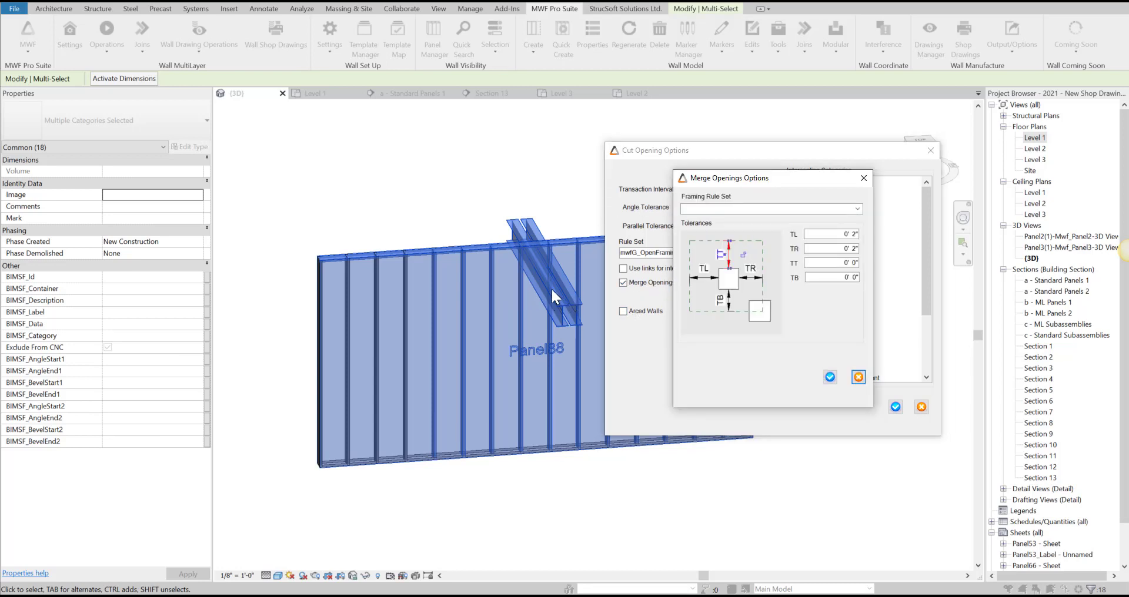
{"action": "left_click", "coordinate": [856, 210]}
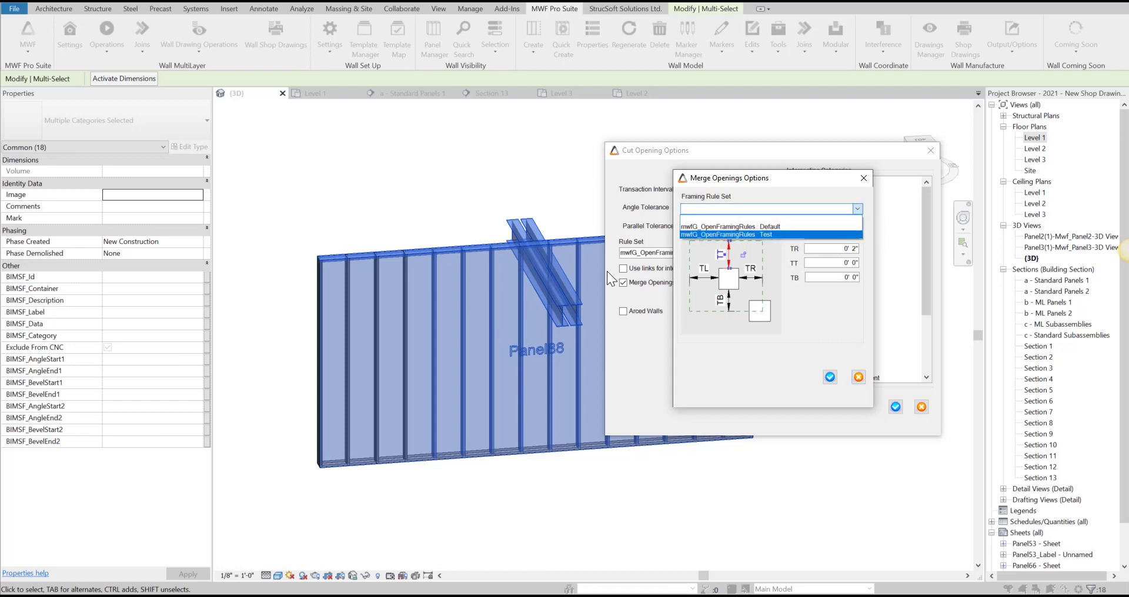
{"action": "left_click", "coordinate": [764, 234]}
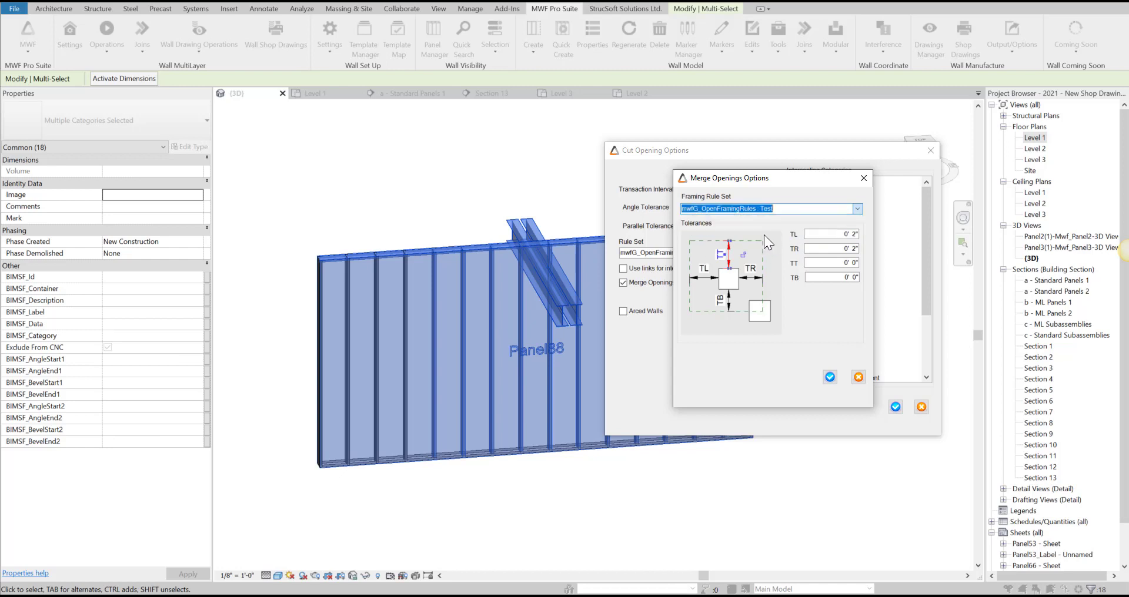
{"action": "left_click", "coordinate": [828, 378]}
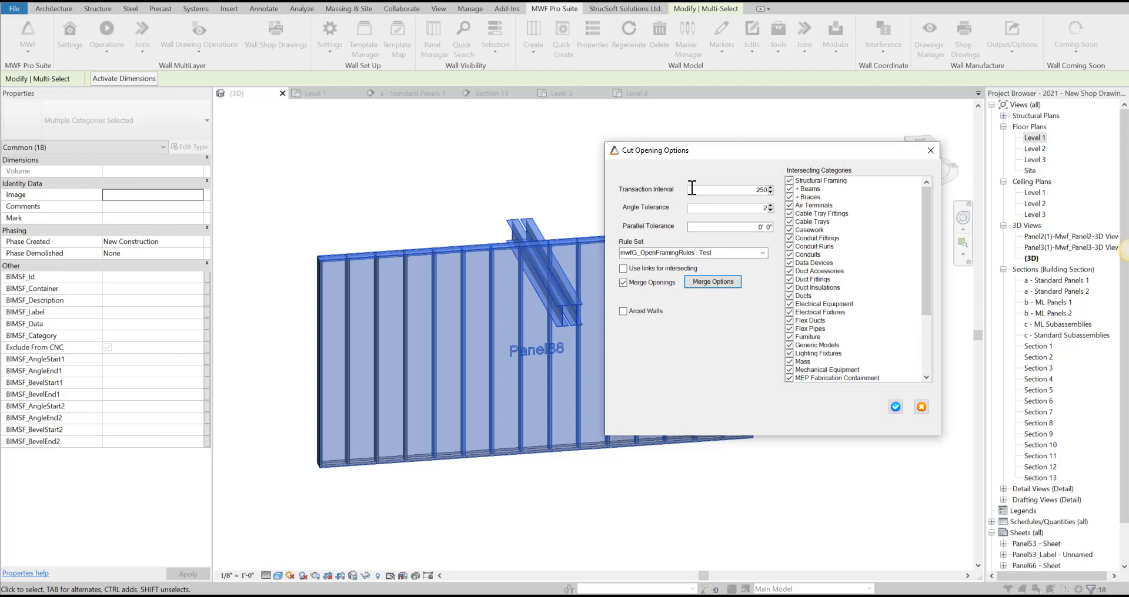
- Review the intersecting categories and accept the cut opening options to cut openings where the beams cross the panel
{"action": "left_click_drag", "start_coordinate": [712, 152], "coordinate": [695, 136]}
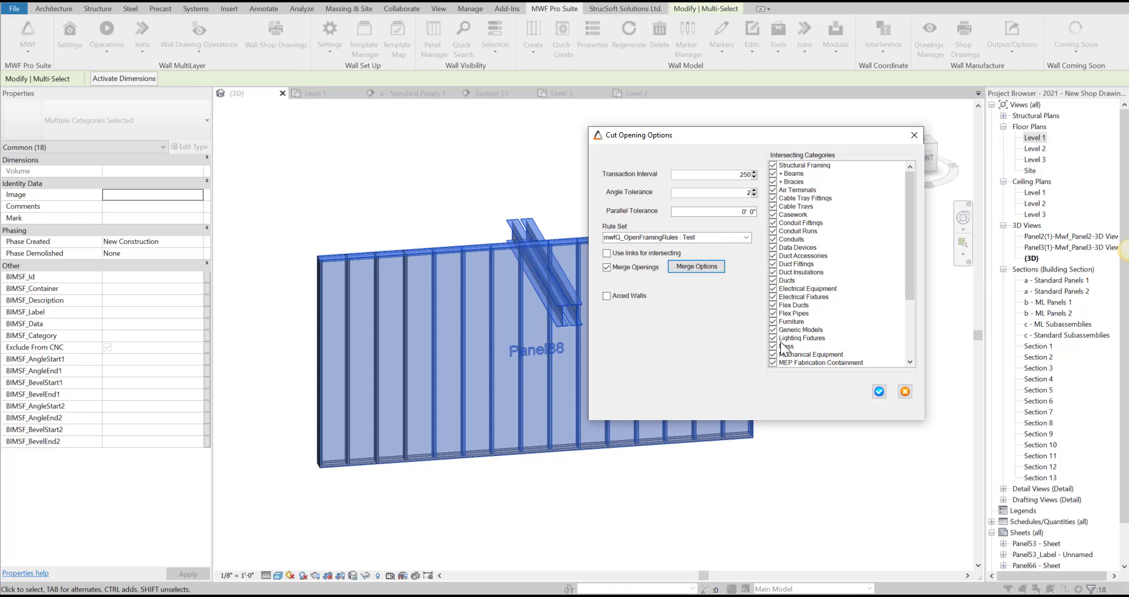
{"action": "left_click_drag", "start_coordinate": [911, 284], "coordinate": [911, 249]}
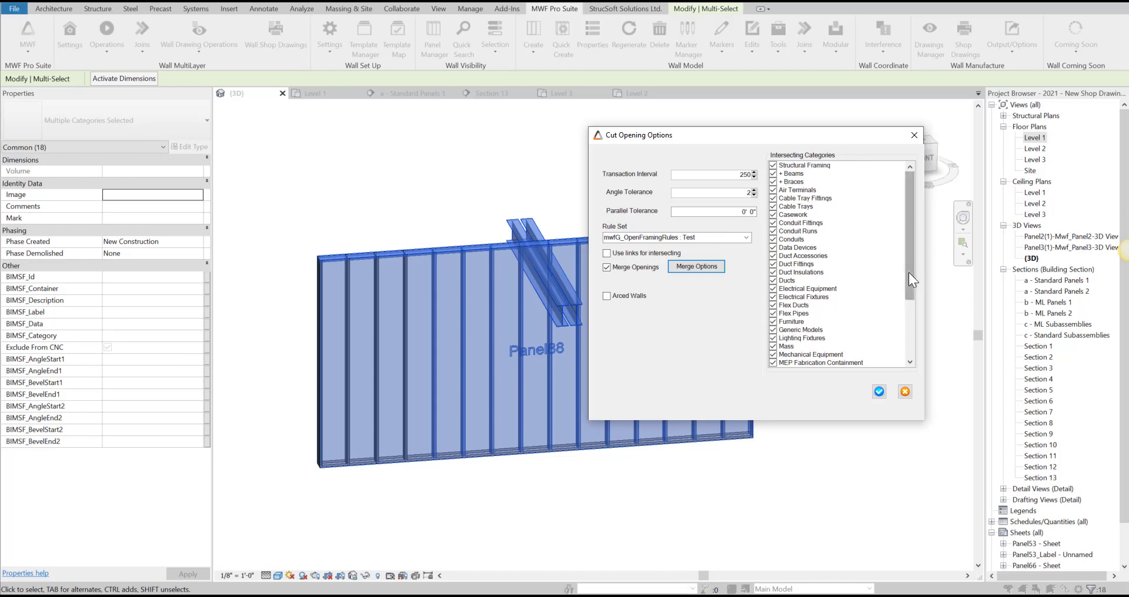
{"action": "left_click_drag", "start_coordinate": [909, 272], "coordinate": [911, 315]}
{"action": "left_click", "coordinate": [879, 393]}
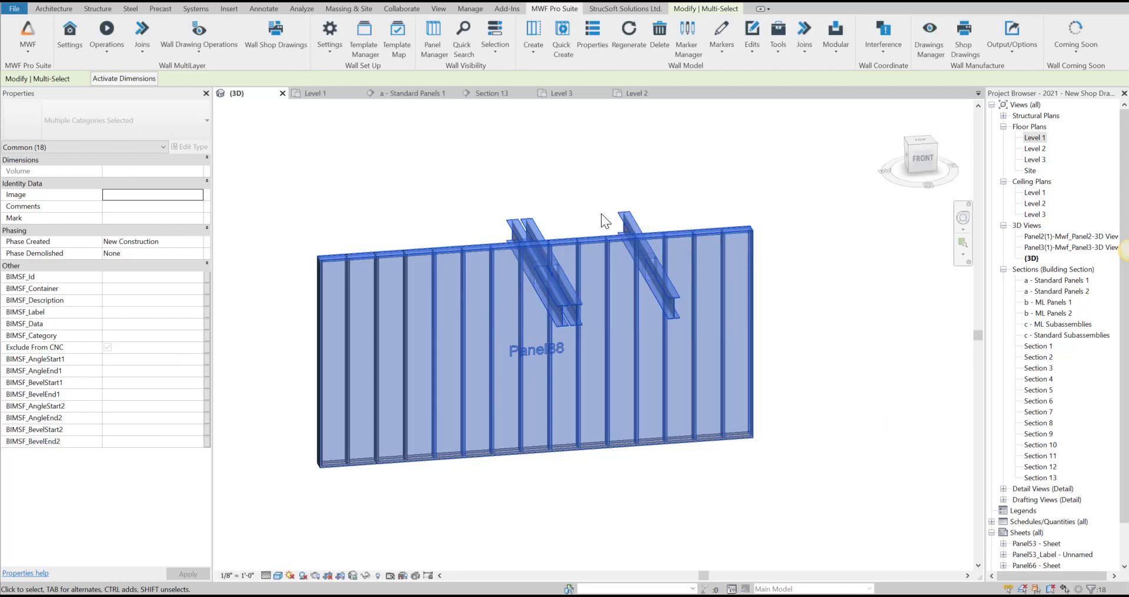
- Examine the openings cut in the wall panel around the paired beams and the single beam
{"action": "left_click", "coordinate": [824, 330]}
{"action": "middle_click_drag", "start_coordinate": [824, 323], "coordinate": [483, 281], "text": "shift"}
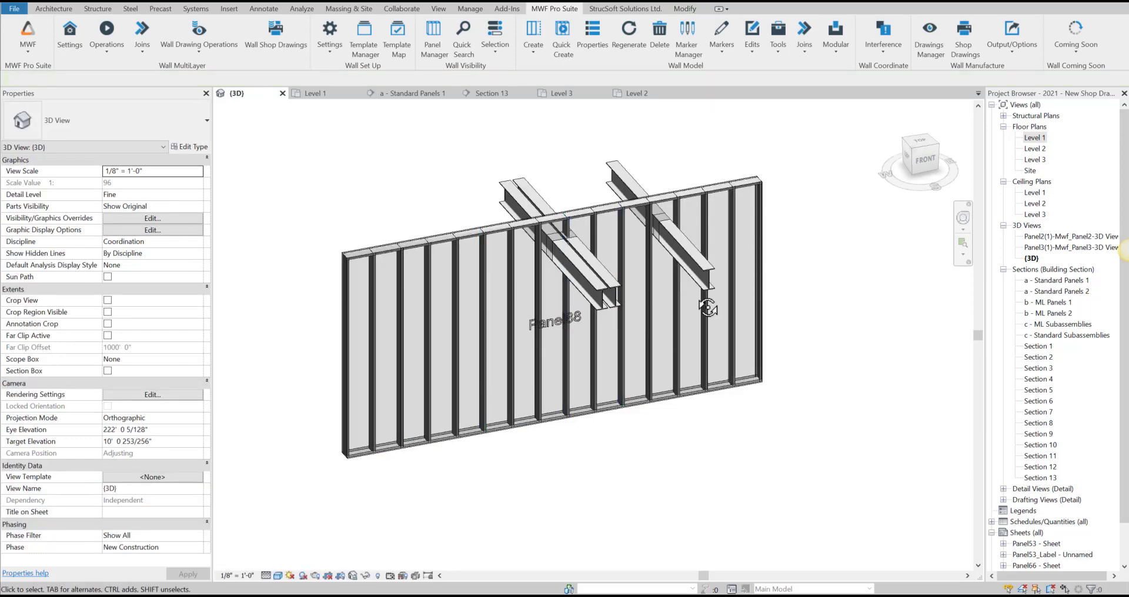
{"action": "middle_click_drag", "start_coordinate": [708, 302], "coordinate": [695, 308], "text": "shift"}
{"action": "middle_click_drag", "start_coordinate": [625, 290], "coordinate": [379, 388]}
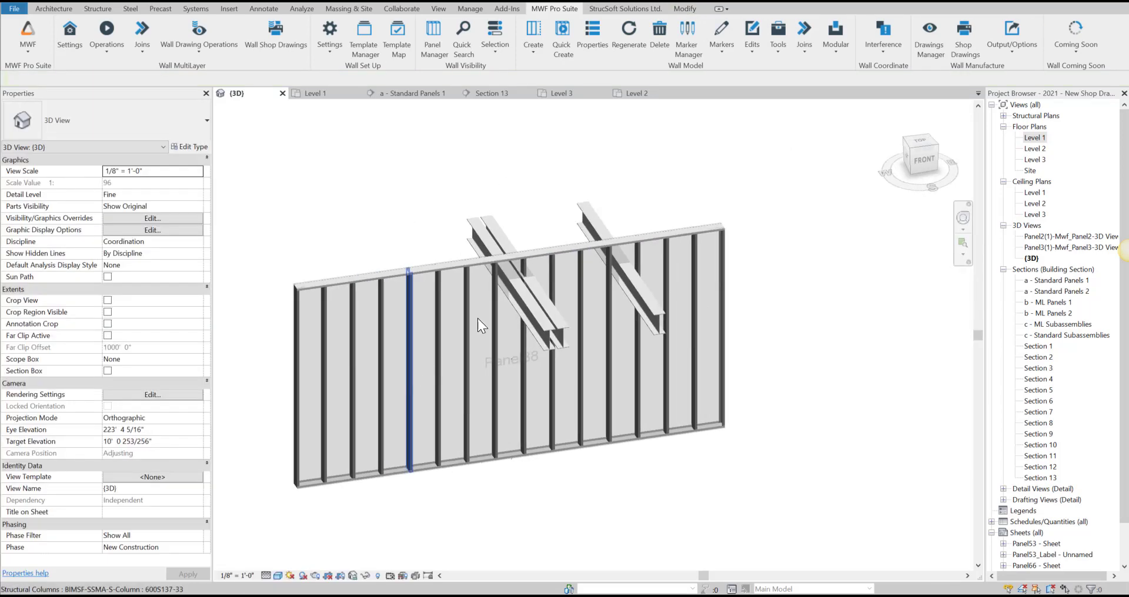
{"action": "left_click", "coordinate": [583, 284]}
{"action": "scroll", "coordinate": [556, 283], "scroll_direction": "up", "scroll_amount": 2}
{"action": "key", "text": "Escape"}
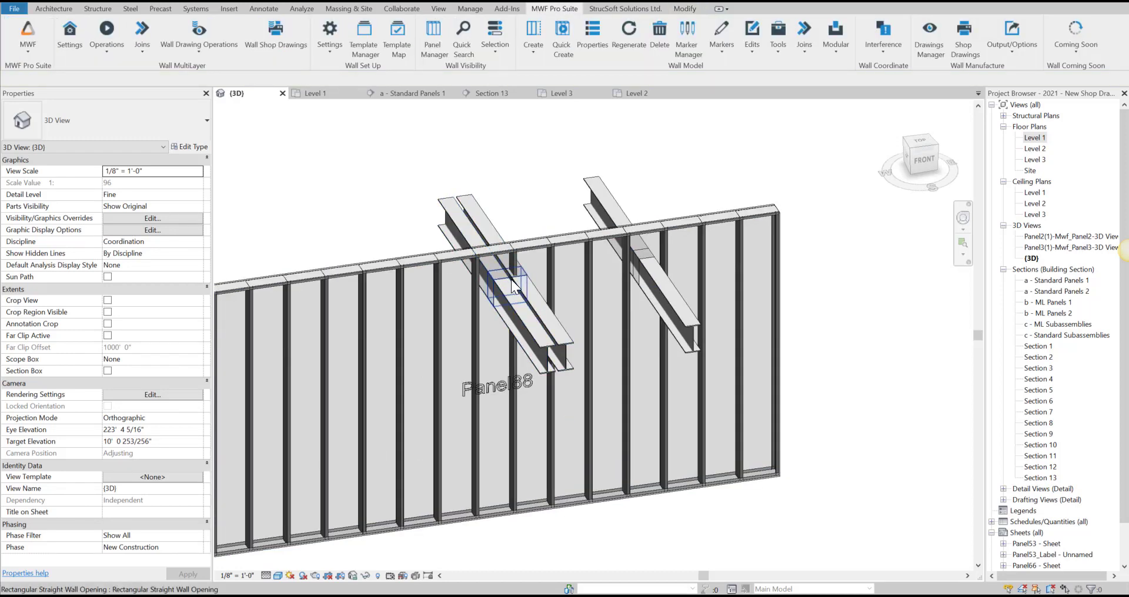
{"action": "left_click", "coordinate": [511, 287]}
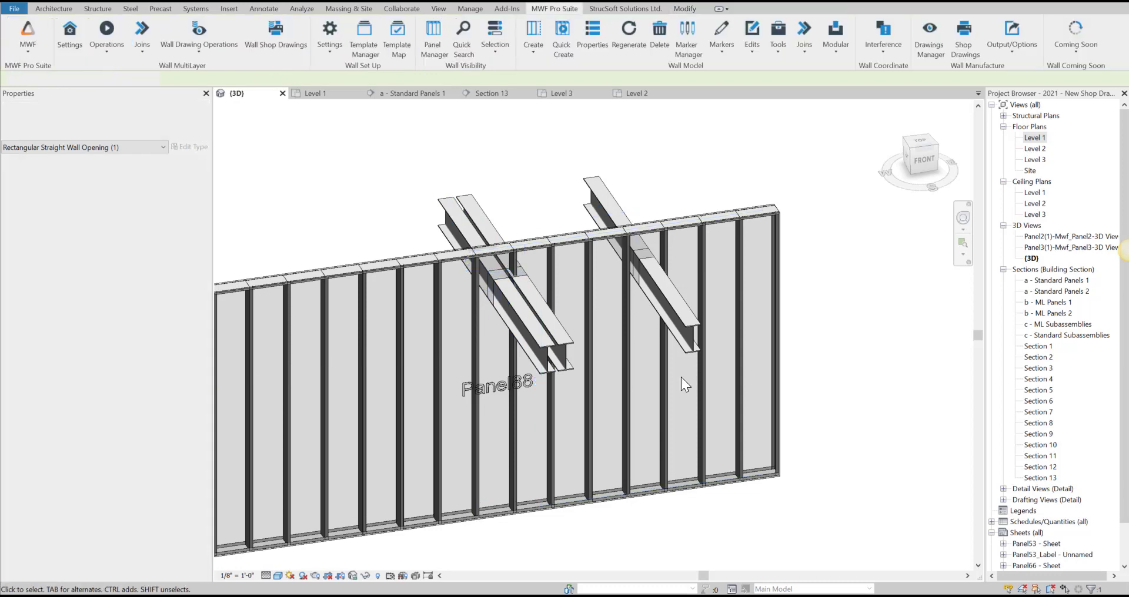
- Select the wall panel with its beams and openings, regenerate the panel's framing, and clear the selection
{"action": "scroll", "coordinate": [681, 377], "scroll_direction": "down", "scroll_amount": 1}
{"action": "left_click_drag", "start_coordinate": [691, 160], "coordinate": [488, 337]}
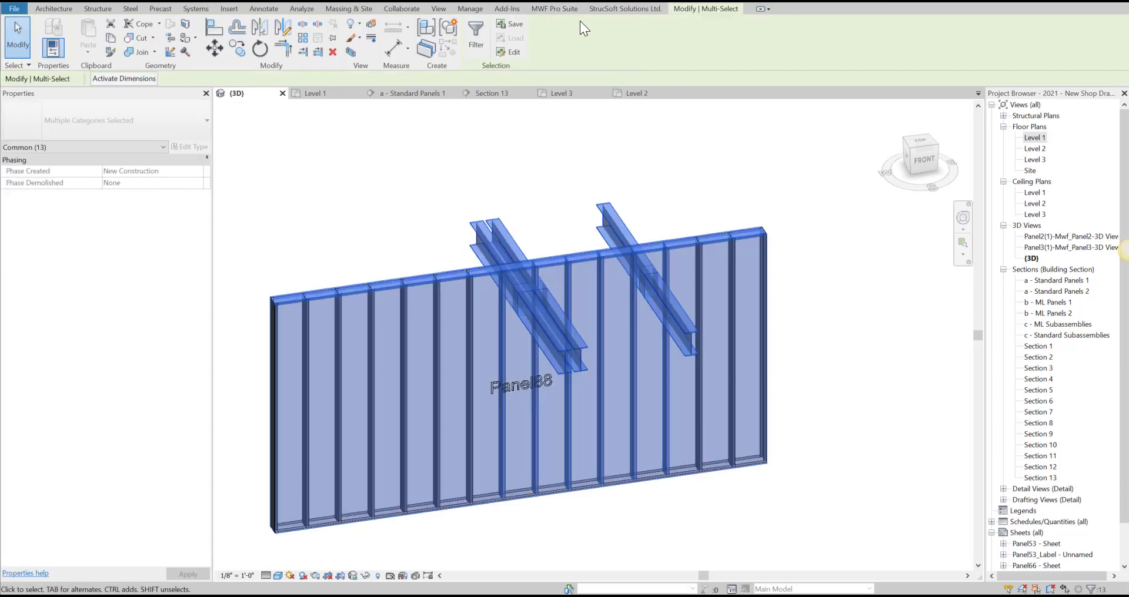
{"action": "left_click", "coordinate": [555, 8]}
{"action": "left_click", "coordinate": [623, 40]}
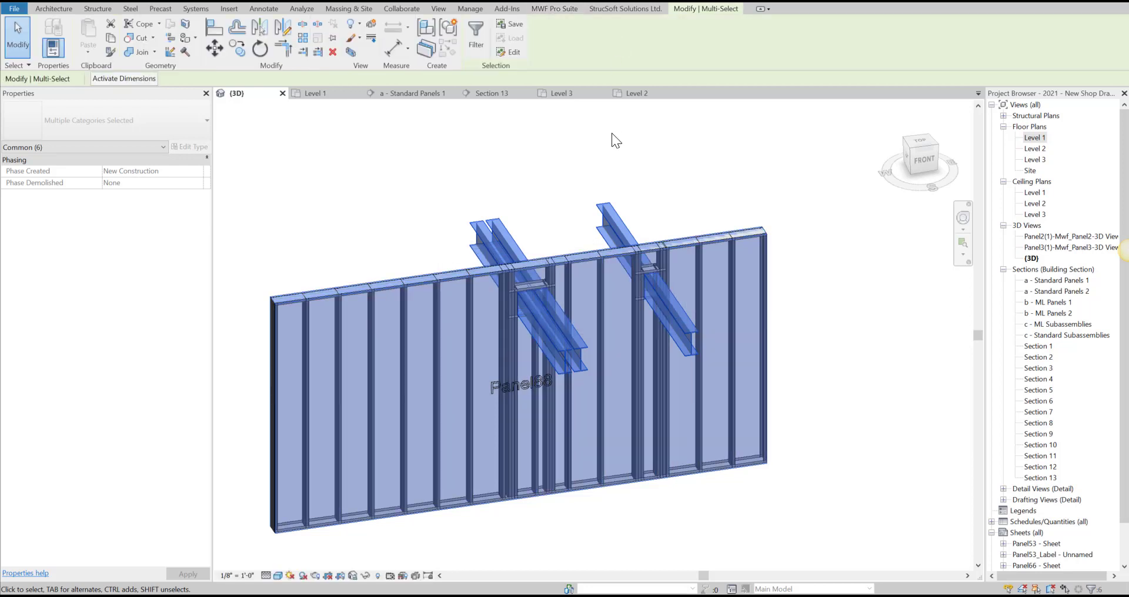
{"action": "middle_click_drag", "start_coordinate": [530, 351], "coordinate": [567, 372], "text": "shift"}
{"action": "left_click", "coordinate": [843, 276]}
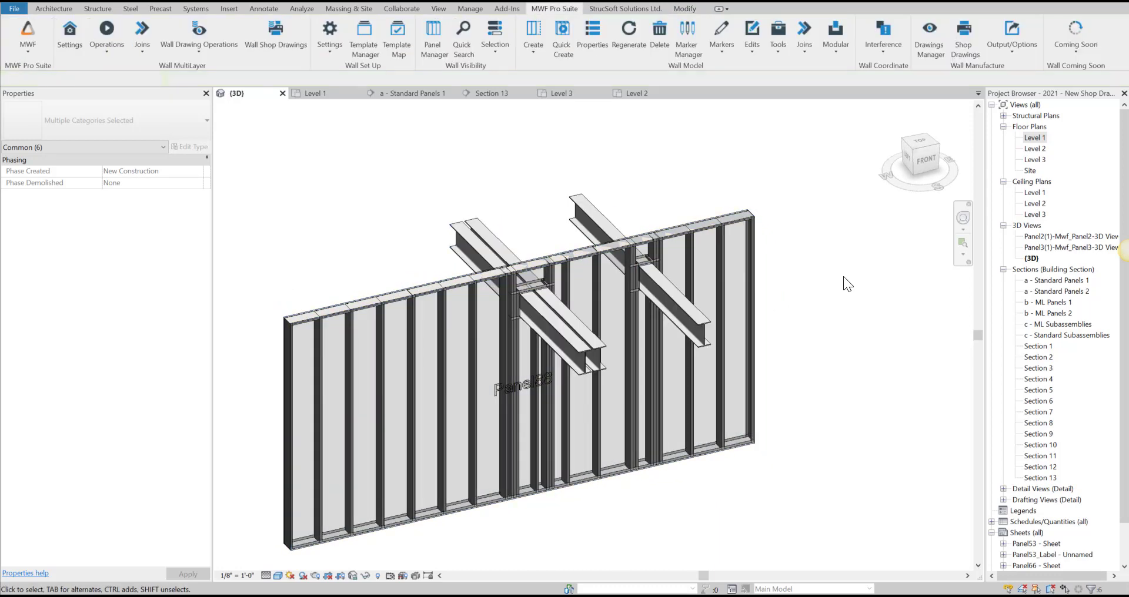